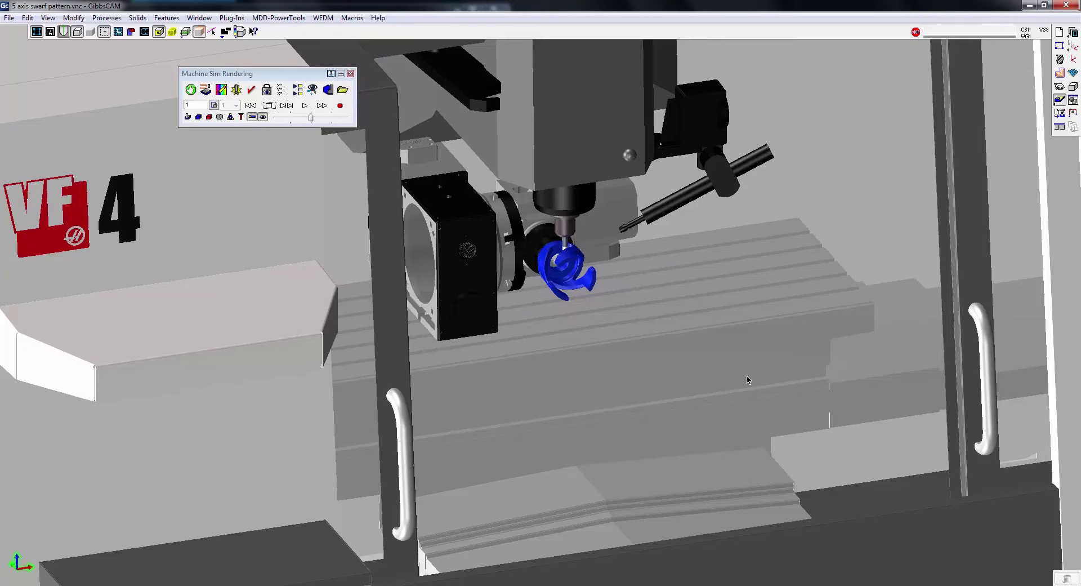
{"action": "left_click", "coordinate": [8, 17]}
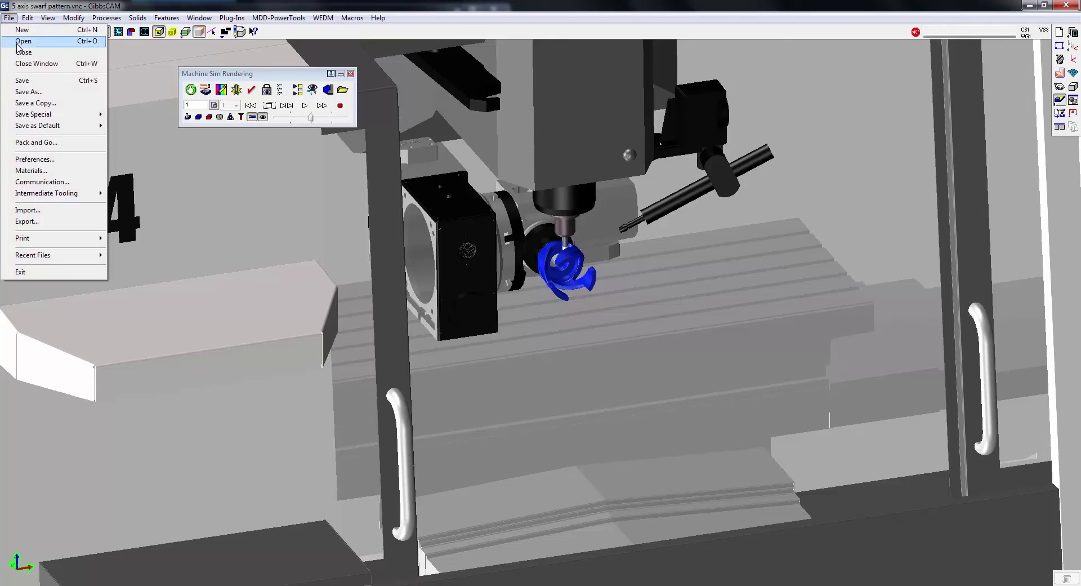
{"action": "left_click", "coordinate": [23, 38]}
{"action": "left_click", "coordinate": [747, 391]}
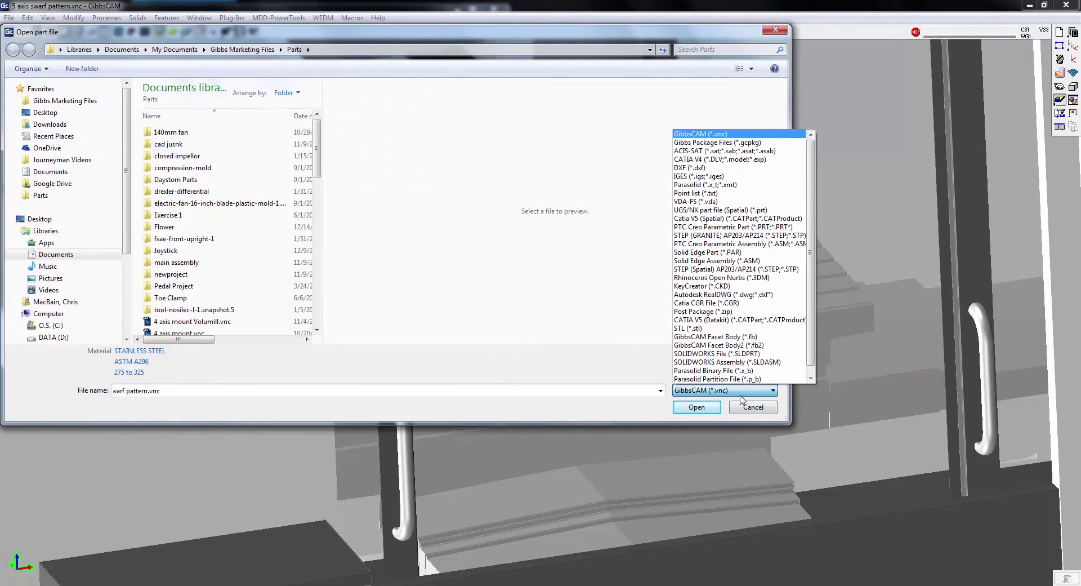
{"action": "left_click", "coordinate": [714, 134]}
{"action": "left_click_drag", "start_coordinate": [314, 158], "coordinate": [314, 307]}
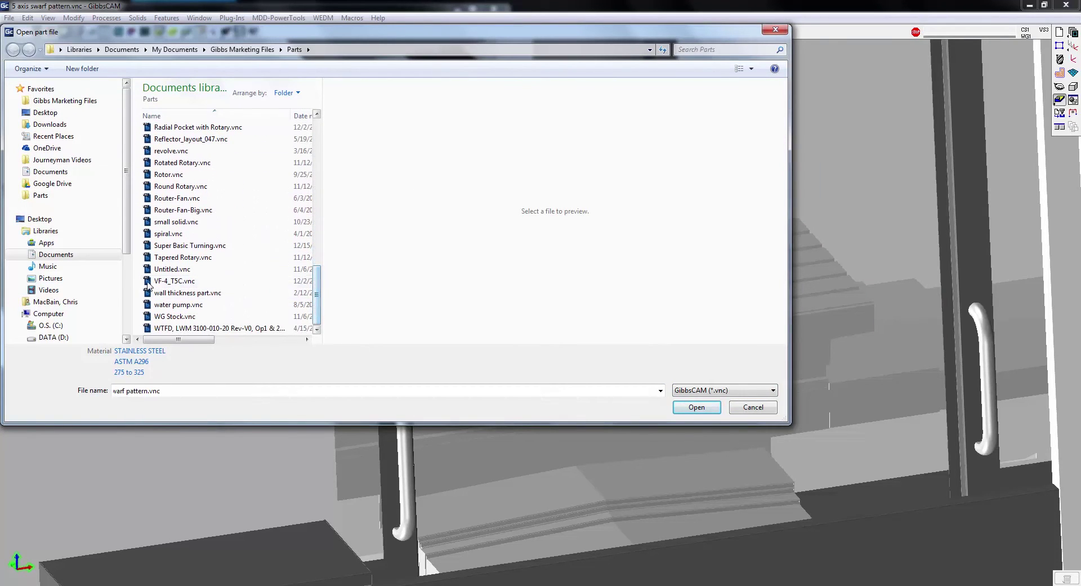
{"action": "left_click", "coordinate": [776, 30]}
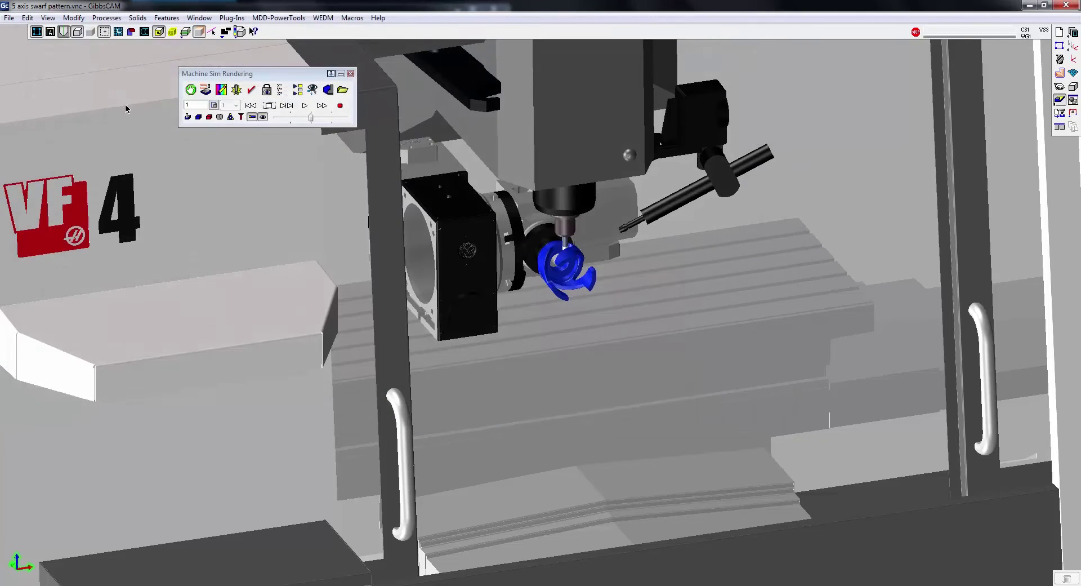
{"action": "left_click", "coordinate": [1060, 32]}
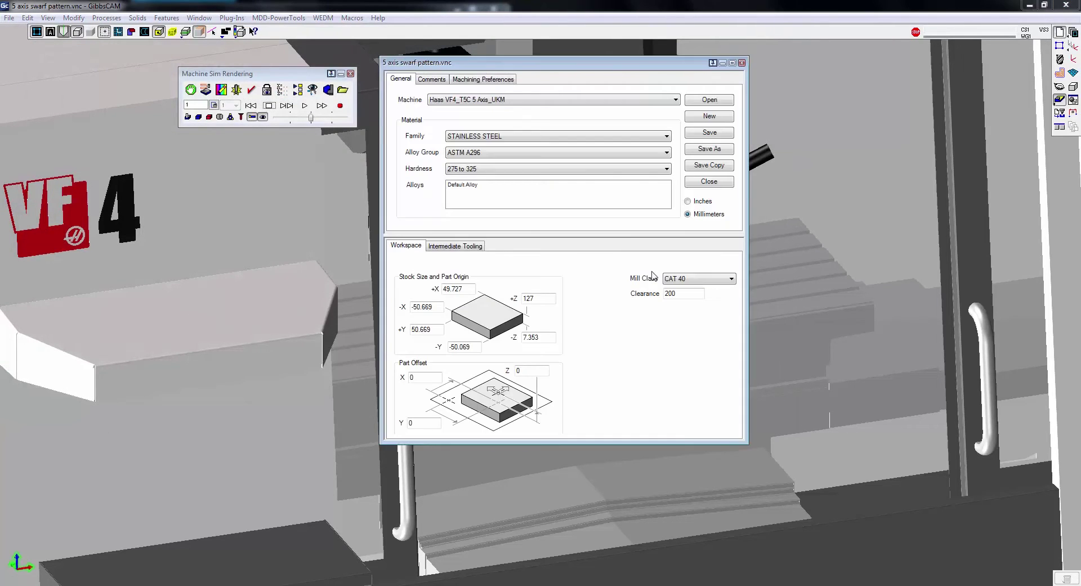
{"action": "left_click", "coordinate": [710, 99]}
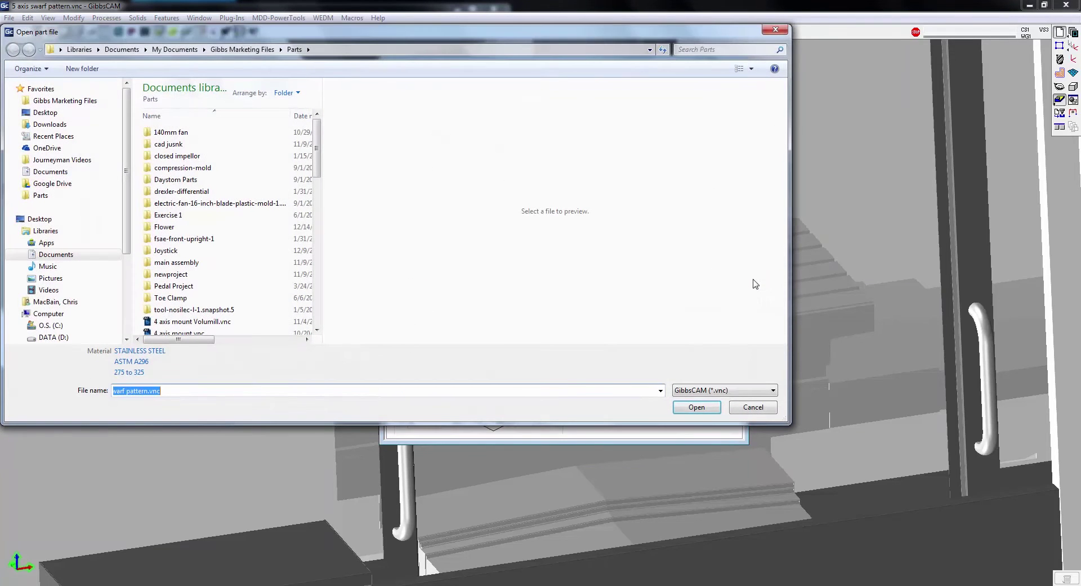
{"action": "left_click", "coordinate": [727, 393]}
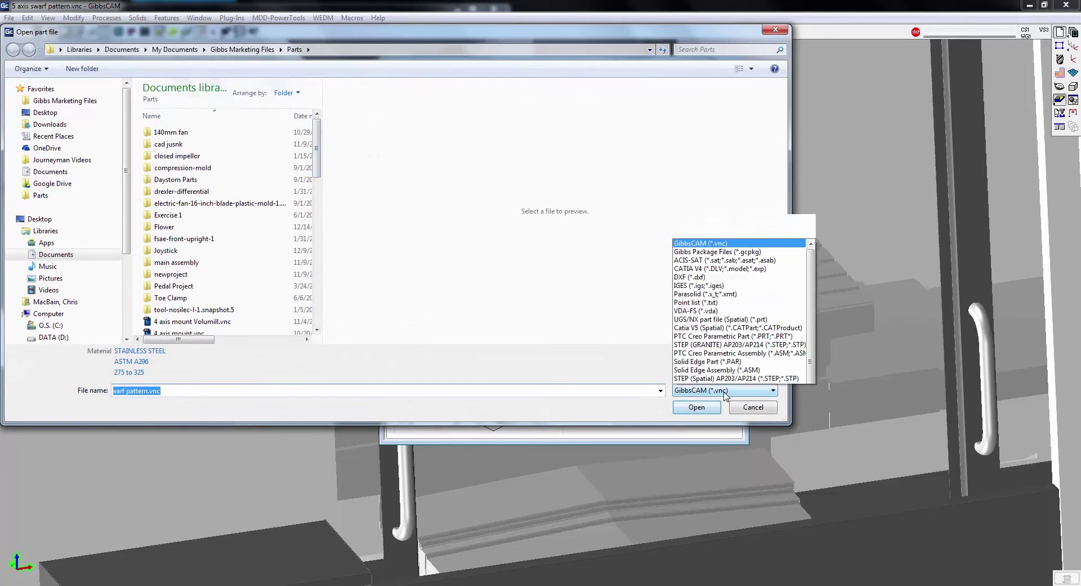
{"action": "left_click", "coordinate": [731, 144]}
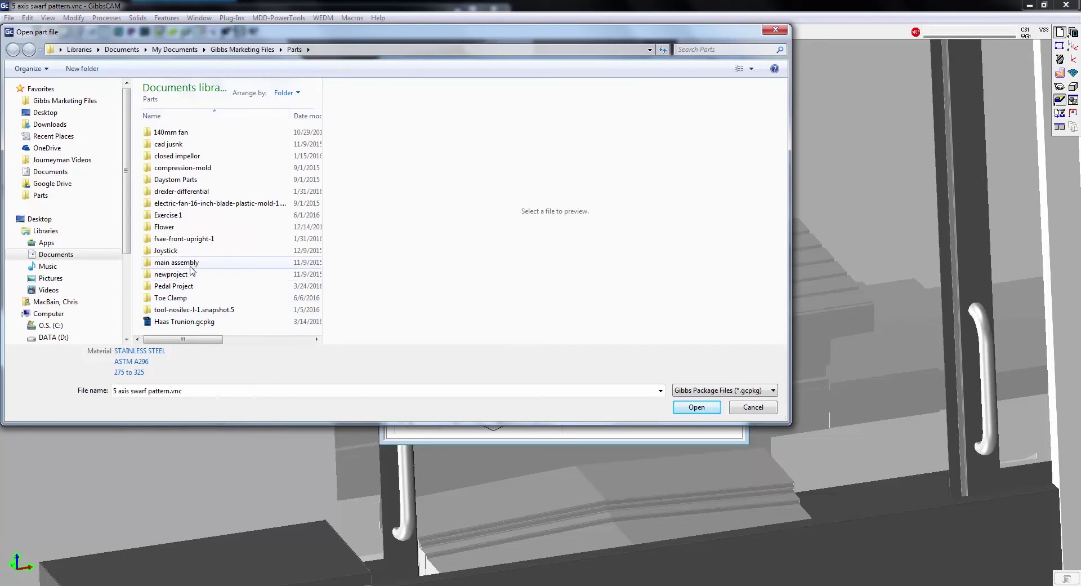
{"action": "left_click", "coordinate": [778, 32]}
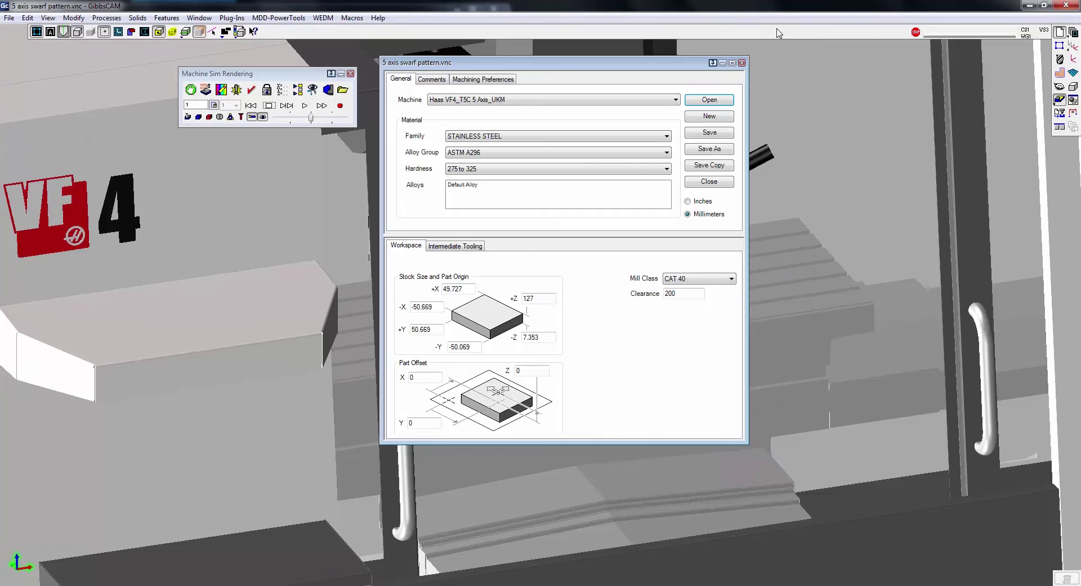
Step: Close the part's document properties and restore GibbsCAM down so the Explorer window shows
{"action": "left_click", "coordinate": [743, 63]}
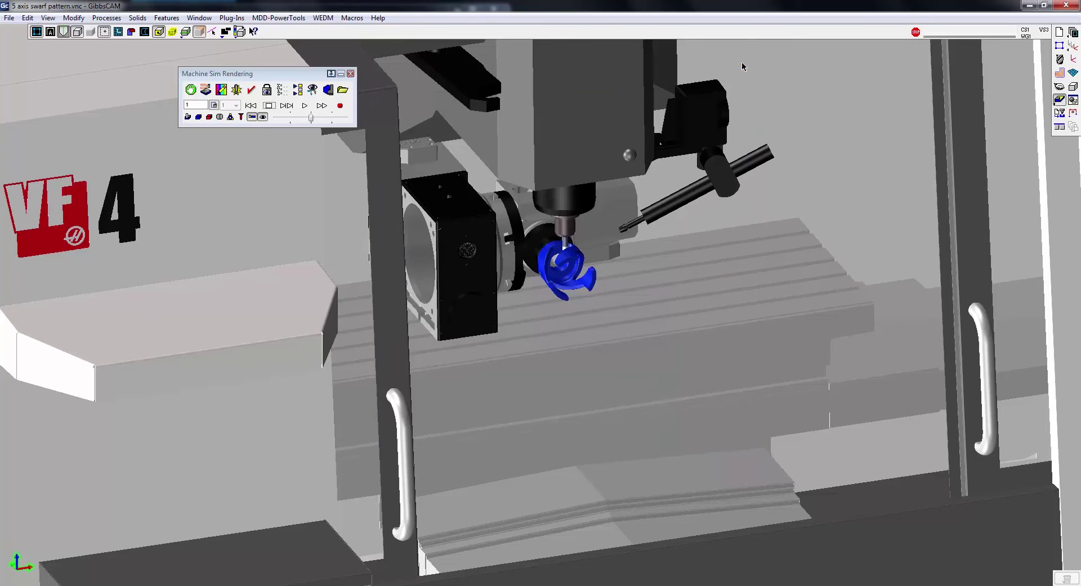
{"action": "left_click", "coordinate": [1044, 5]}
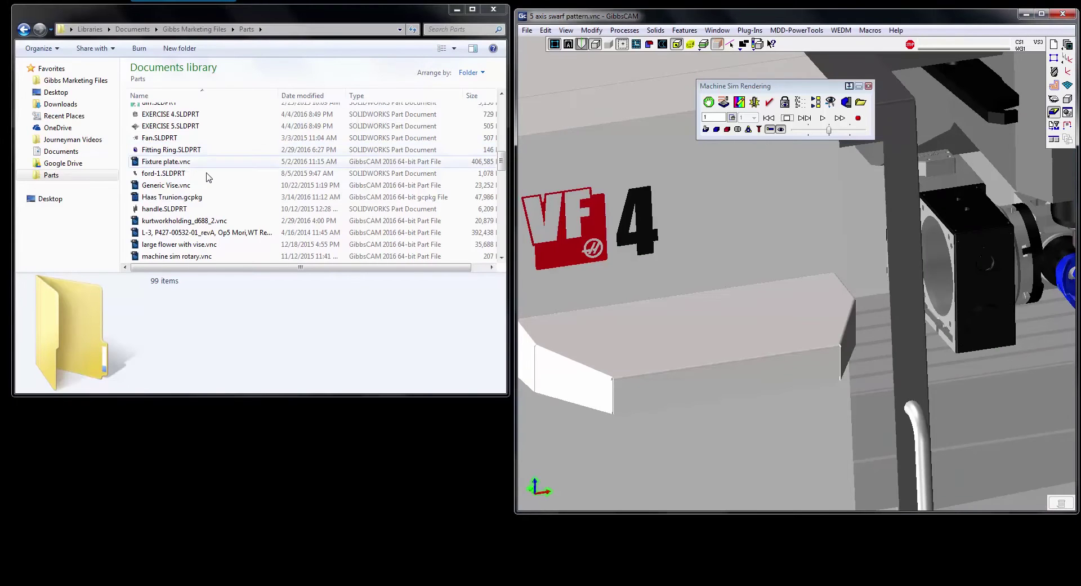
{"action": "mouse_move", "coordinate": [255, 18]}
{"action": "left_mouse_down"}
{"action": "mouse_move", "coordinate": [271, 39]}
{"action": "mouse_move", "coordinate": [255, 23]}
{"action": "left_mouse_up"}
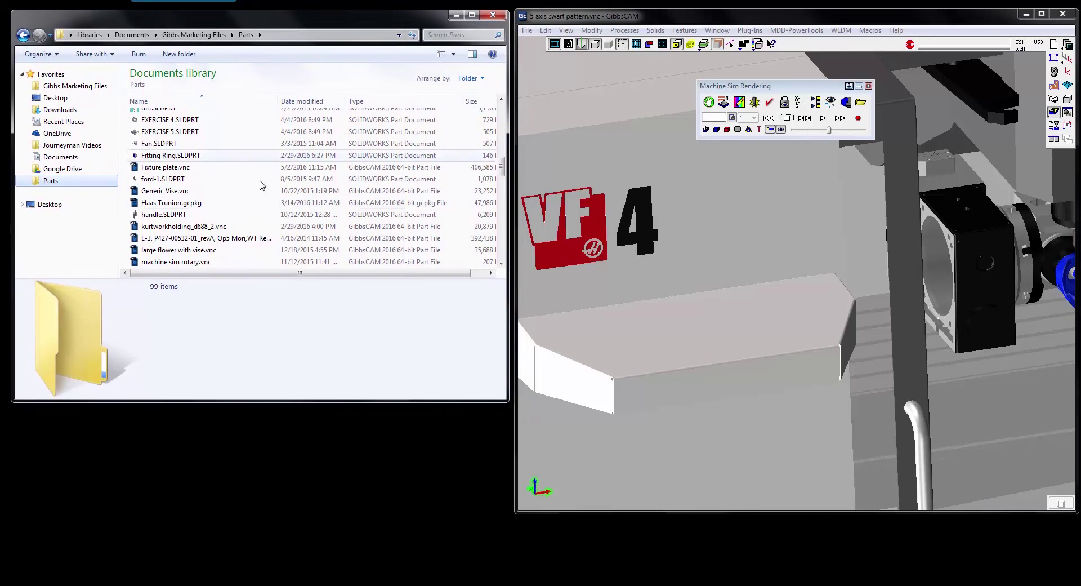
Step: Open a new Explorer window beside GibbsCAM showing Gibbs Marketing Files > Parts
{"action": "key", "text": "super+e"}
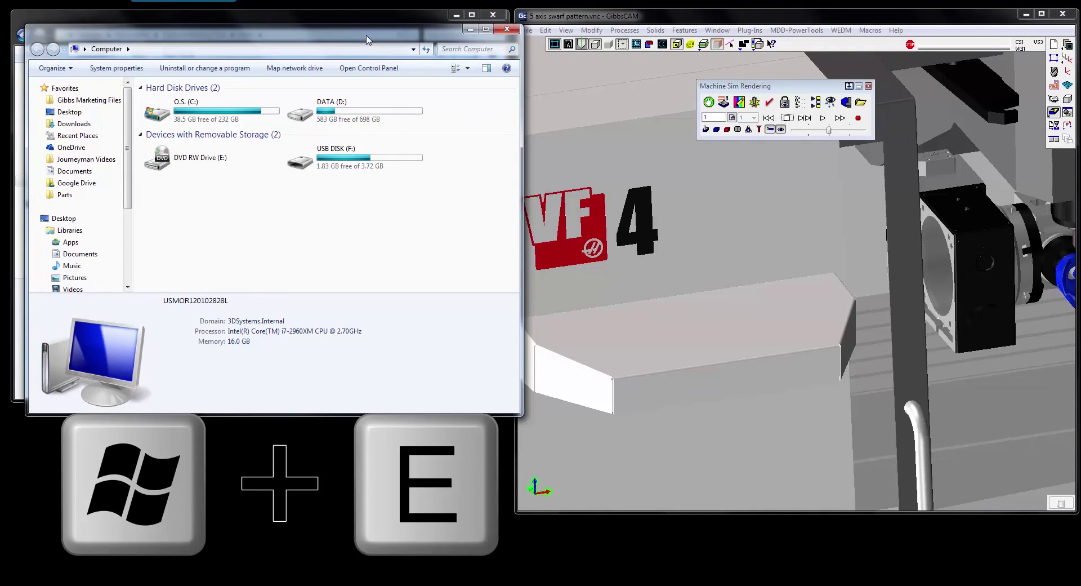
{"action": "left_click_drag", "start_coordinate": [367, 39], "coordinate": [350, 25]}
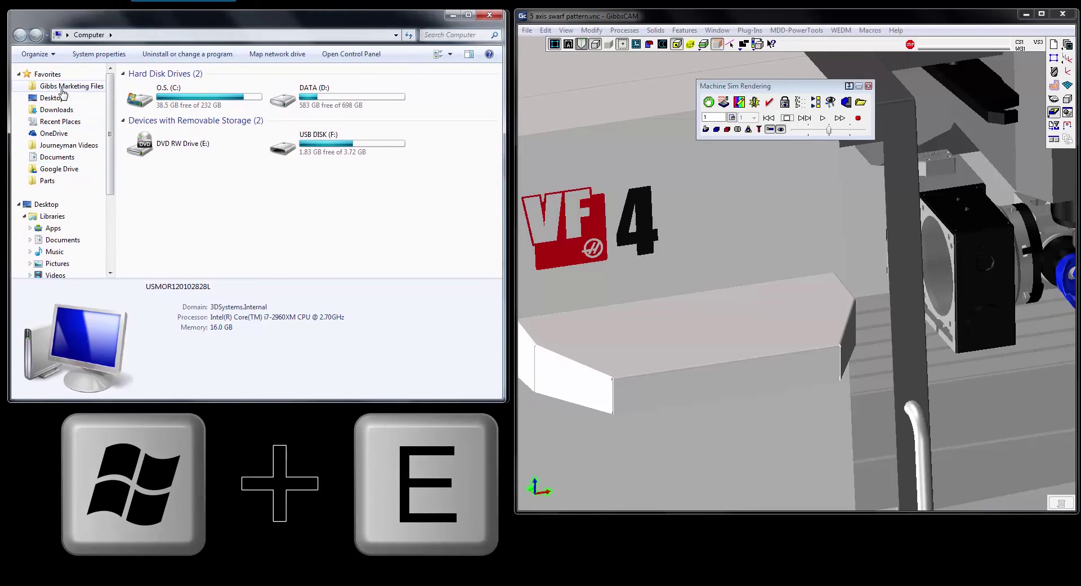
{"action": "left_click", "coordinate": [63, 87]}
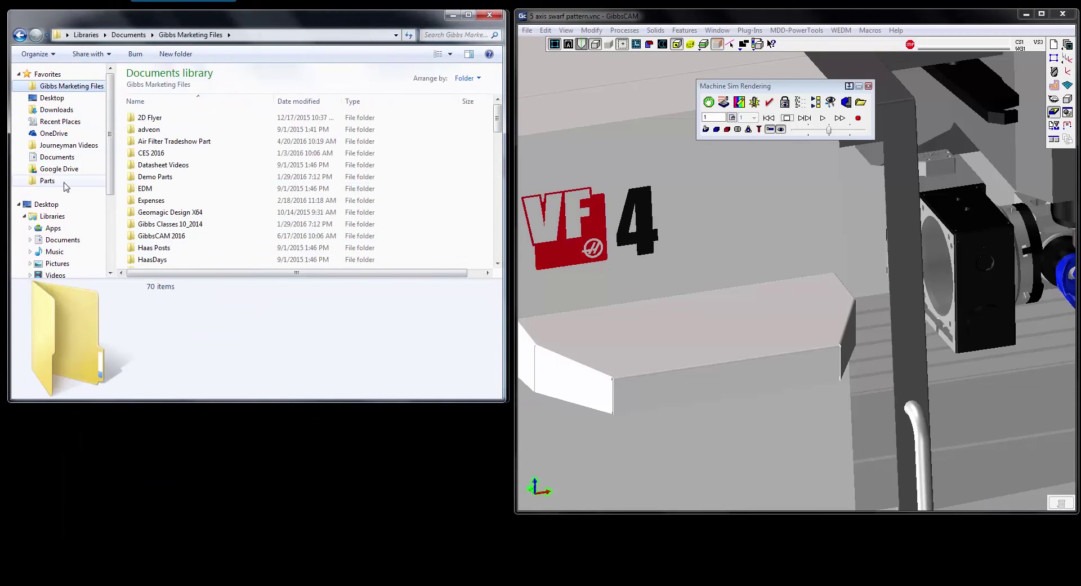
{"action": "left_click", "coordinate": [48, 181]}
{"action": "left_click_drag", "start_coordinate": [497, 115], "coordinate": [488, 207]}
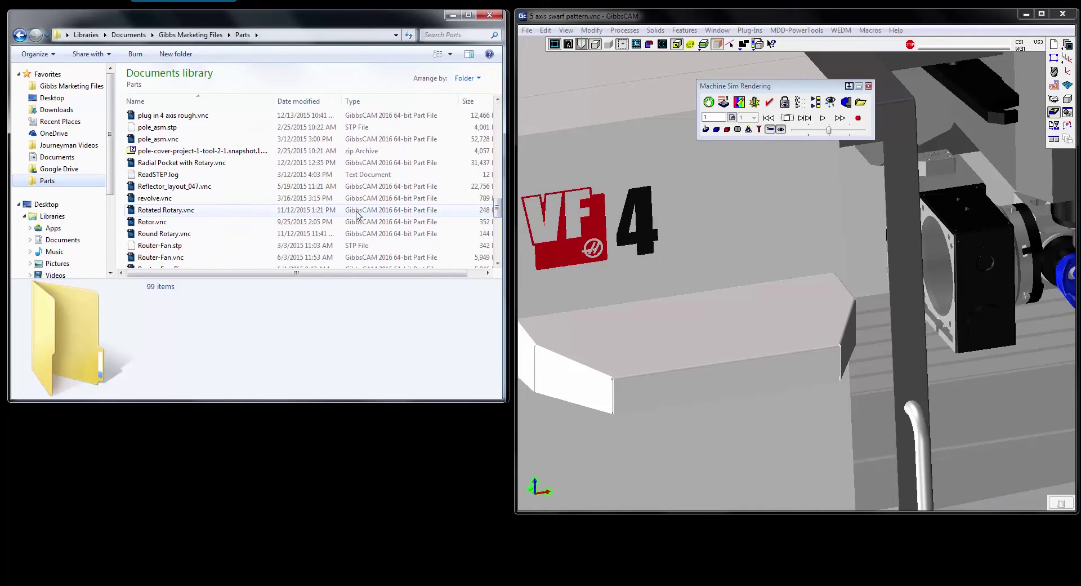
{"action": "scroll", "coordinate": [356, 214], "scroll_direction": "down", "scroll_amount": 3}
{"action": "scroll", "coordinate": [356, 214], "scroll_direction": "up", "scroll_amount": 3}
{"action": "left_click_drag", "start_coordinate": [499, 210], "coordinate": [500, 178]}
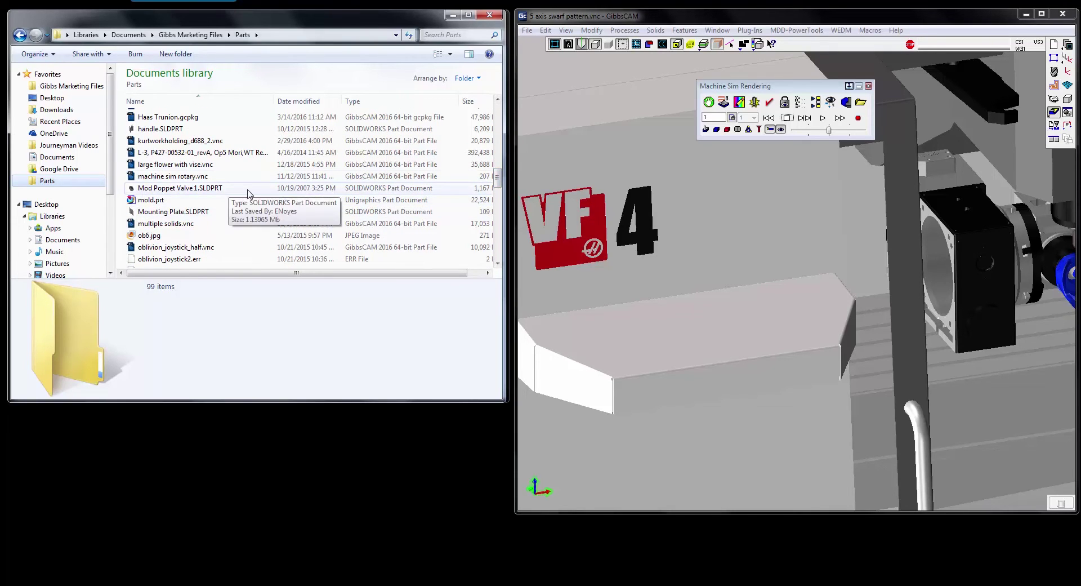
Step: Import Mod Poppet Valve 1.SLDPRT with default open, configuration and attribute-map options, discarding swarf changes
{"action": "left_click_drag", "start_coordinate": [140, 191], "coordinate": [756, 265]}
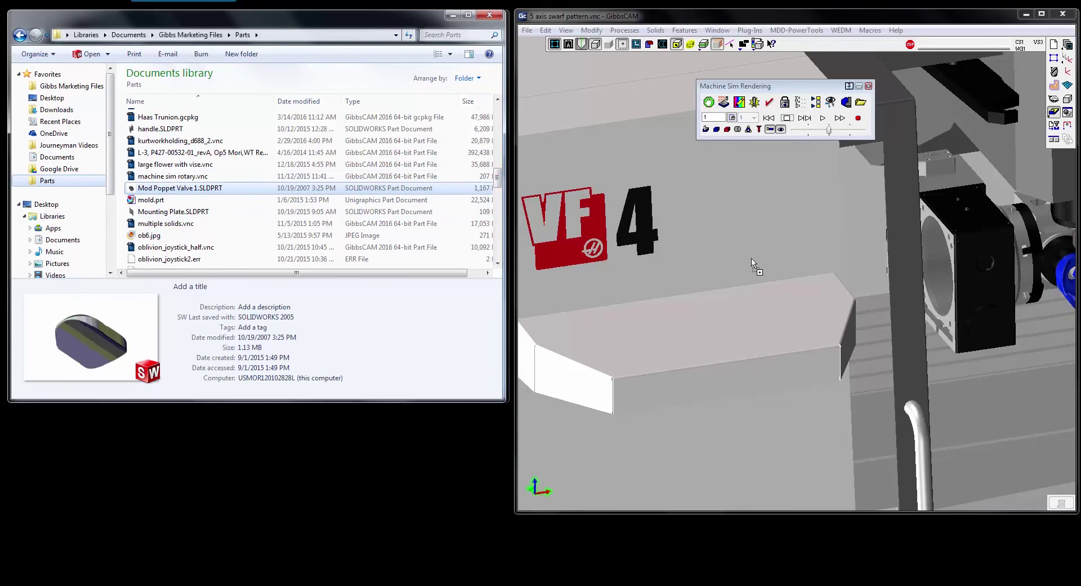
{"action": "left_click", "coordinate": [793, 275]}
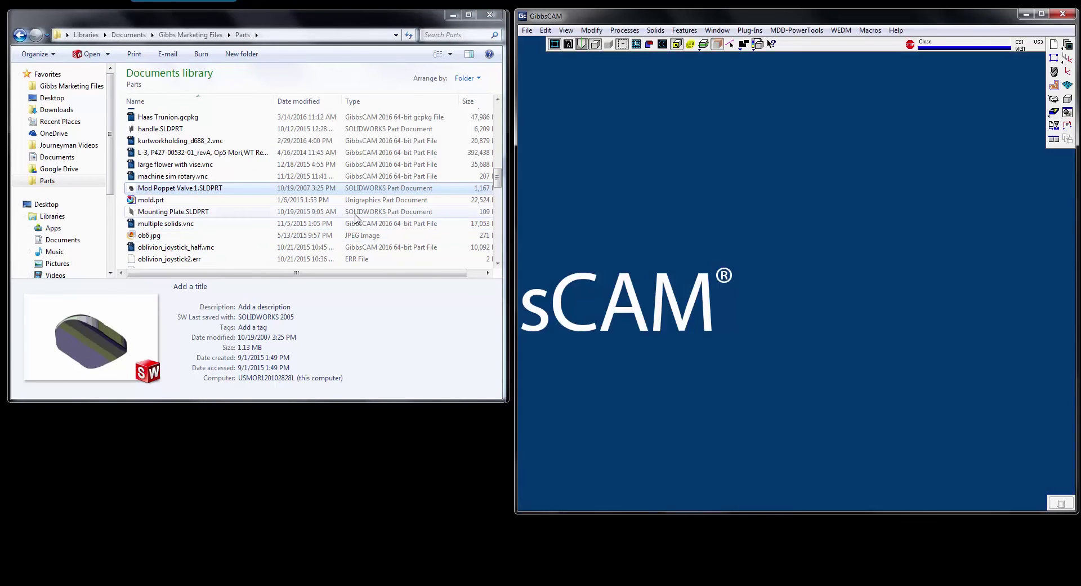
{"action": "left_click", "coordinate": [859, 325]}
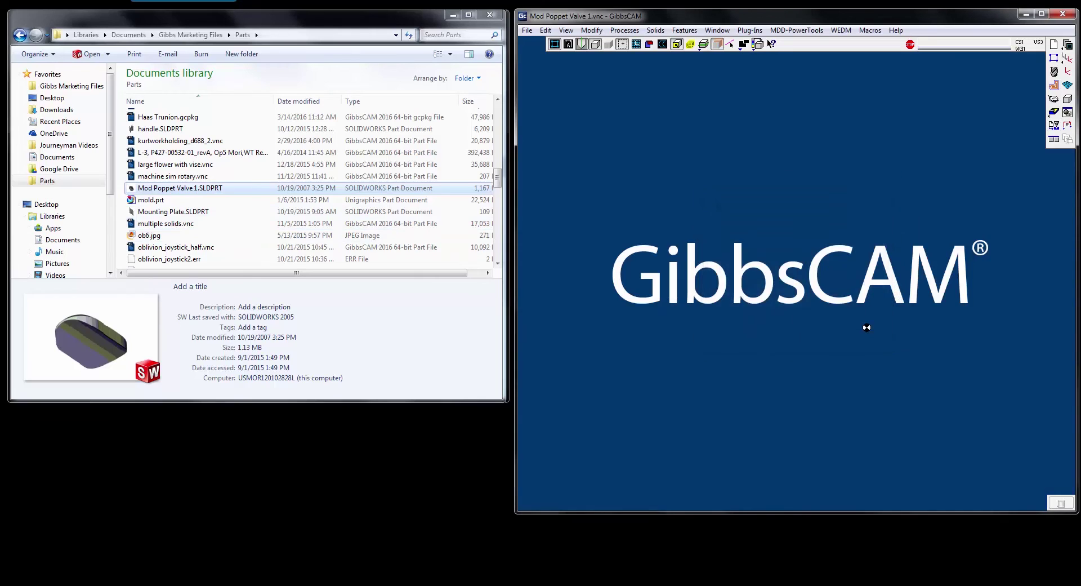
{"action": "left_click", "coordinate": [727, 372]}
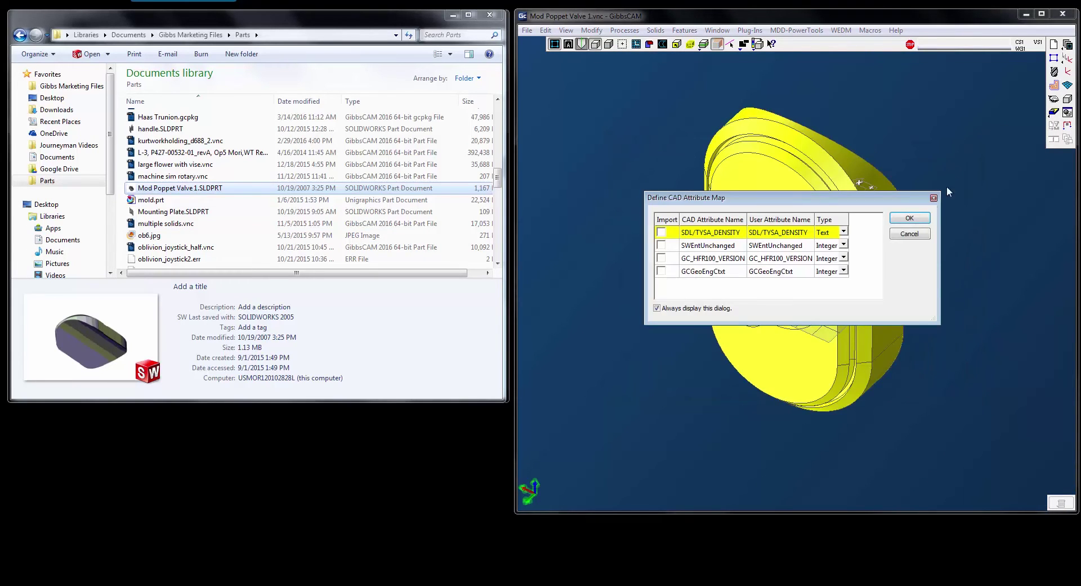
{"action": "left_click", "coordinate": [918, 218]}
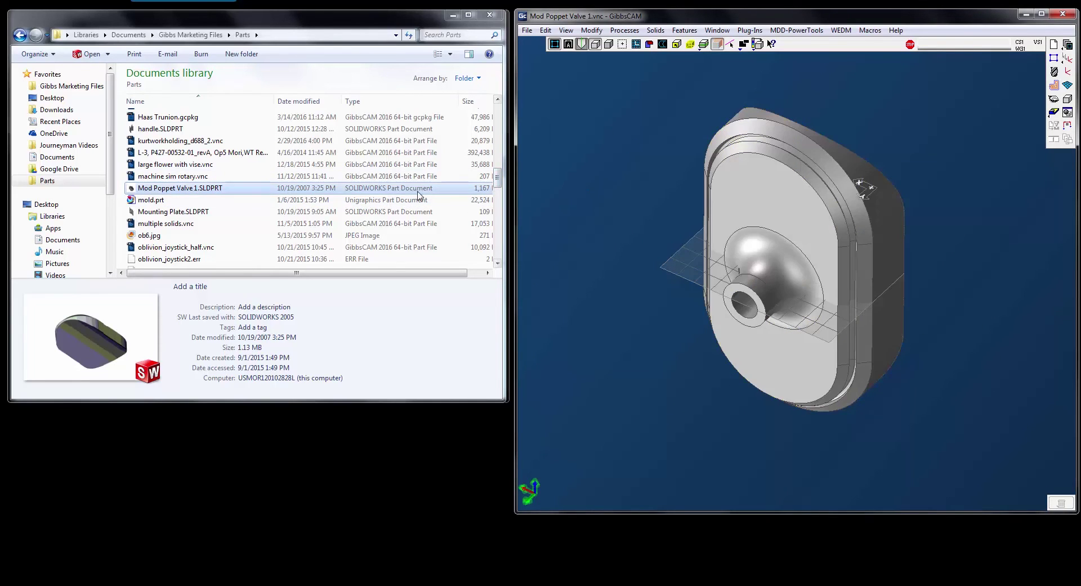
{"action": "left_click_drag", "start_coordinate": [237, 169], "coordinate": [778, 199]}
Step: Load large flower with vise.vnc and tilt it to a more top-down view
{"action": "left_click", "coordinate": [794, 276]}
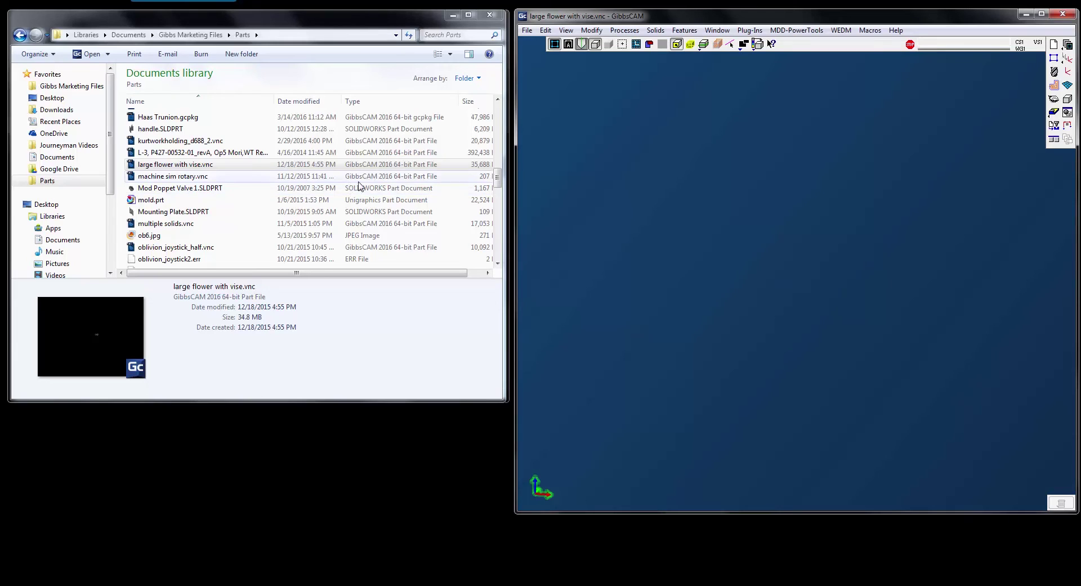
{"action": "left_click", "coordinate": [1054, 99]}
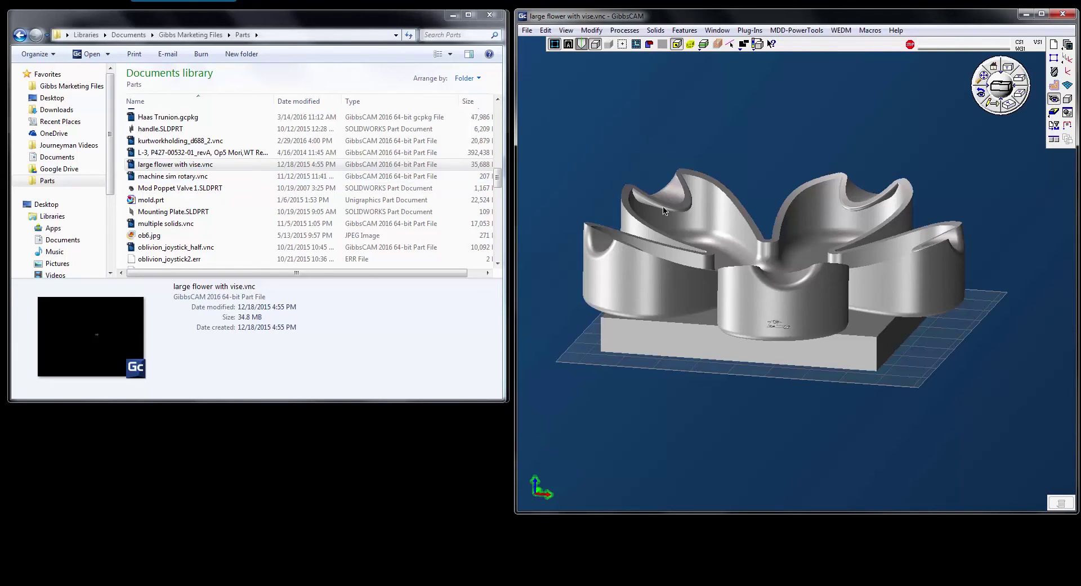
{"action": "middle_click_drag", "start_coordinate": [741, 269], "coordinate": [751, 356]}
{"action": "left_click_drag", "start_coordinate": [224, 20], "coordinate": [229, 19]}
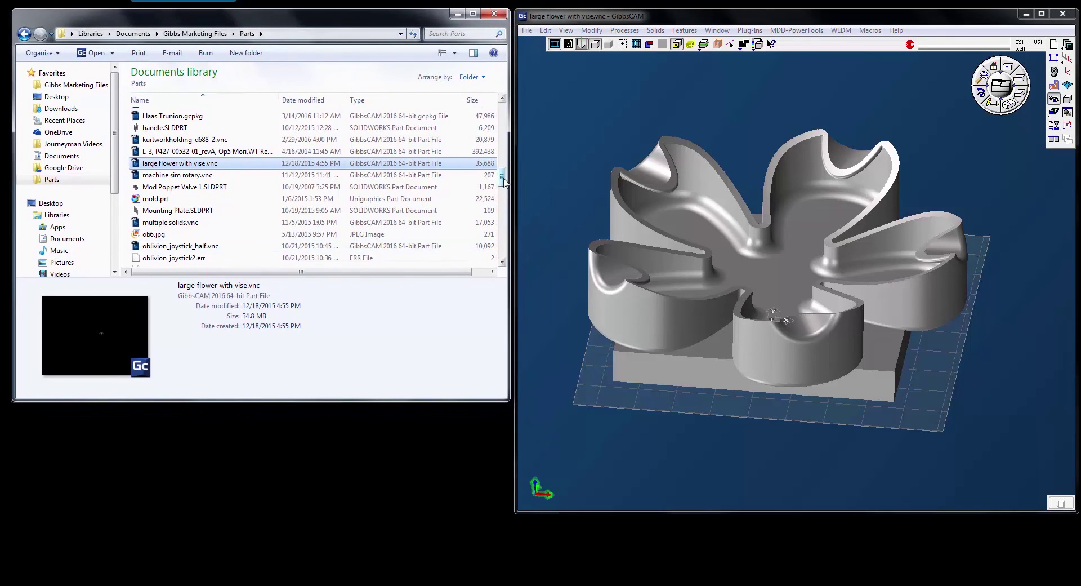
{"action": "left_click_drag", "start_coordinate": [503, 178], "coordinate": [502, 209]}
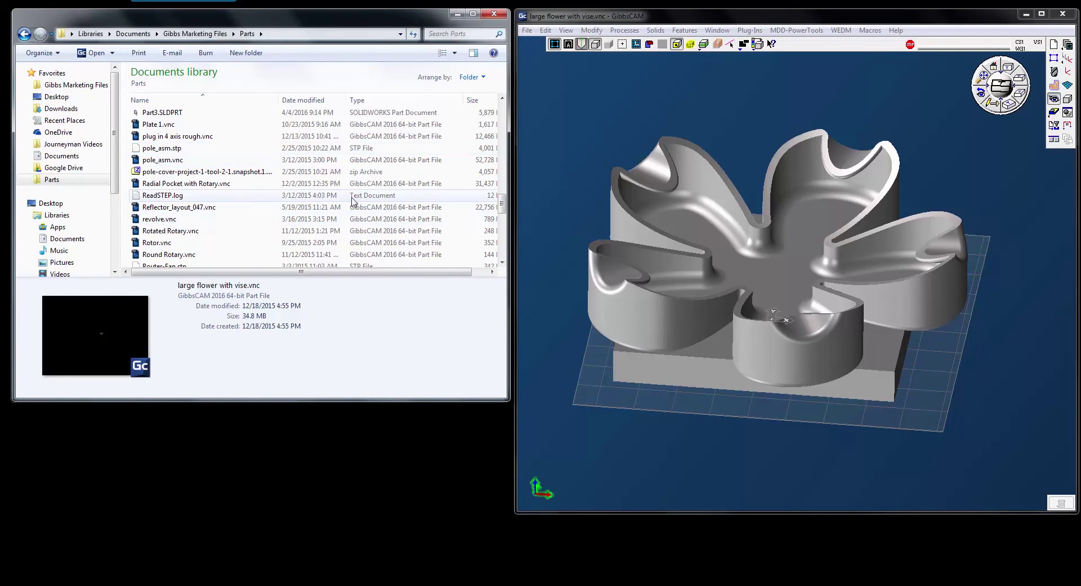
Step: Drop Rotor.vnc into GibbsCAM, answer the save prompt, and rotate the rotor view slightly
{"action": "left_click_drag", "start_coordinate": [166, 247], "coordinate": [624, 186]}
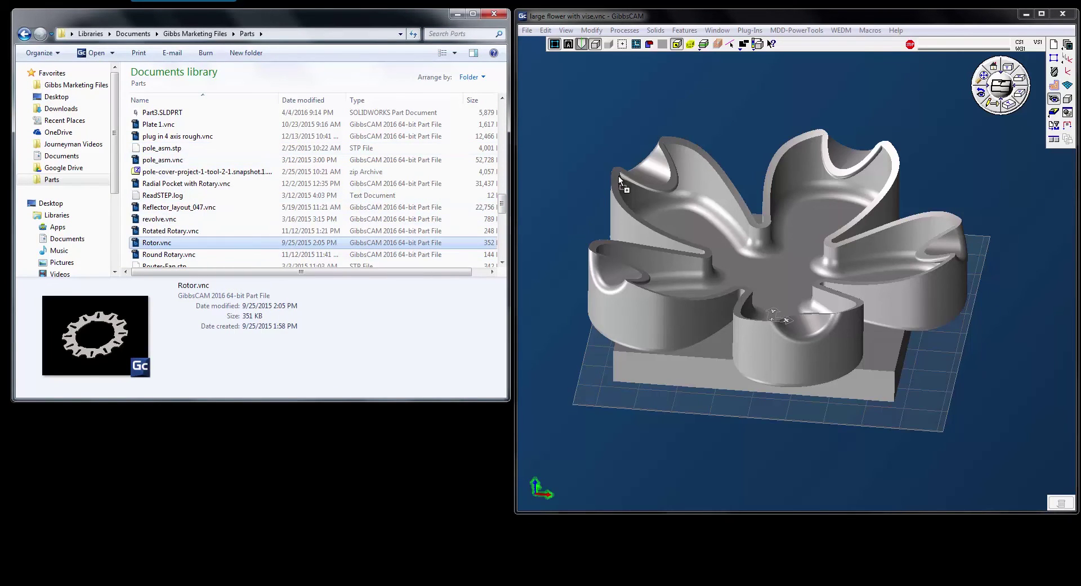
{"action": "left_click", "coordinate": [786, 273]}
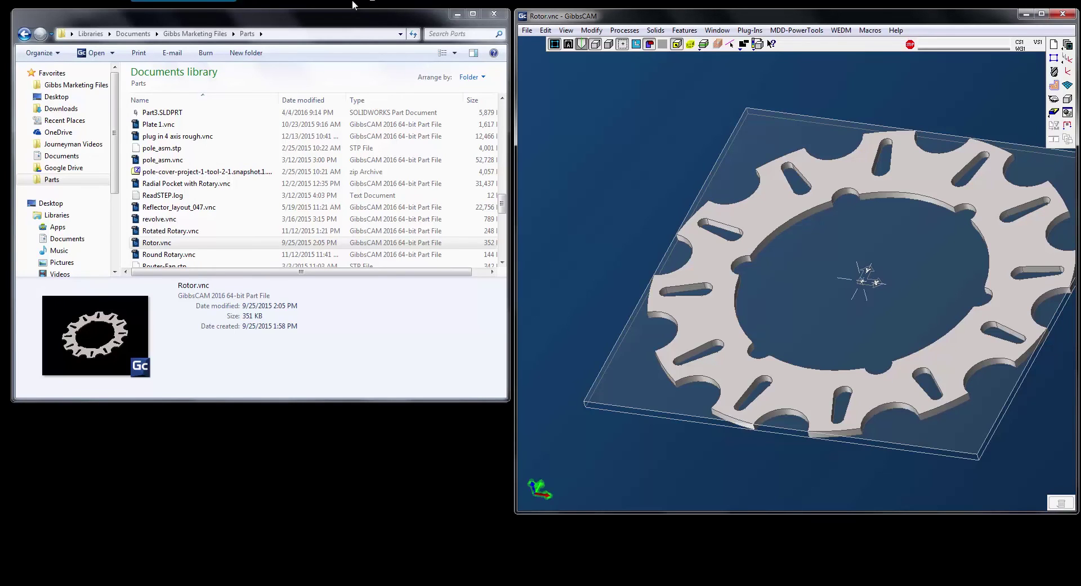
{"action": "mouse_move", "coordinate": [346, 24]}
{"action": "left_mouse_down"}
{"action": "mouse_move", "coordinate": [348, 52]}
{"action": "mouse_move", "coordinate": [348, 25]}
{"action": "left_mouse_up"}
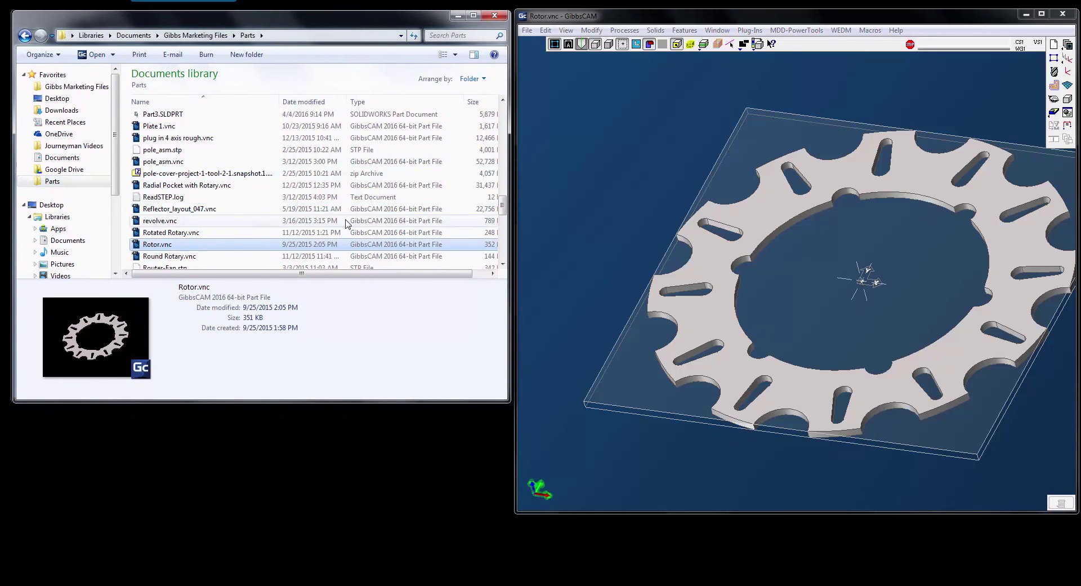
{"action": "middle_click_drag", "start_coordinate": [777, 307], "coordinate": [789, 331]}
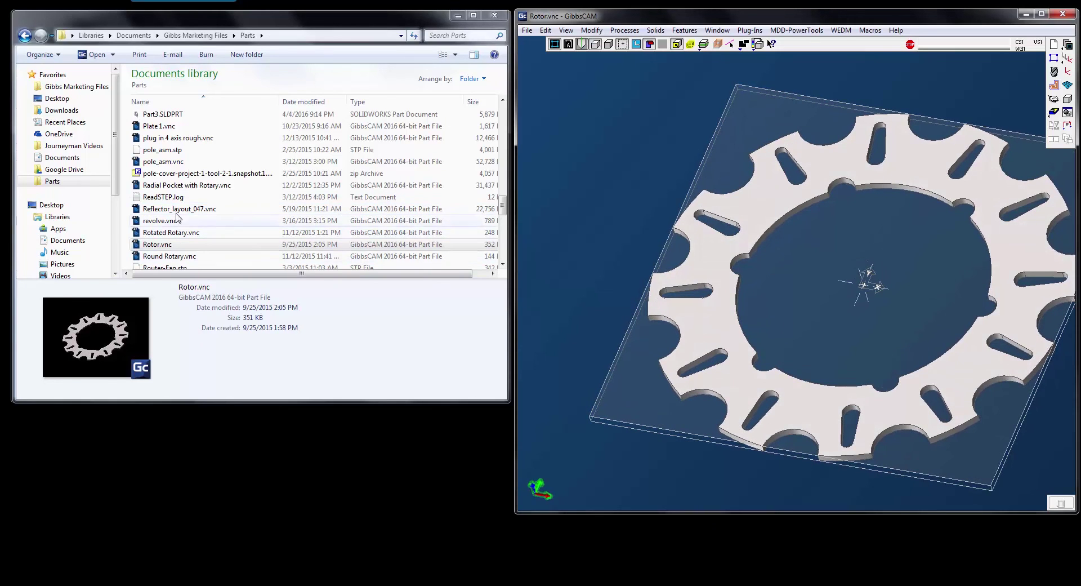